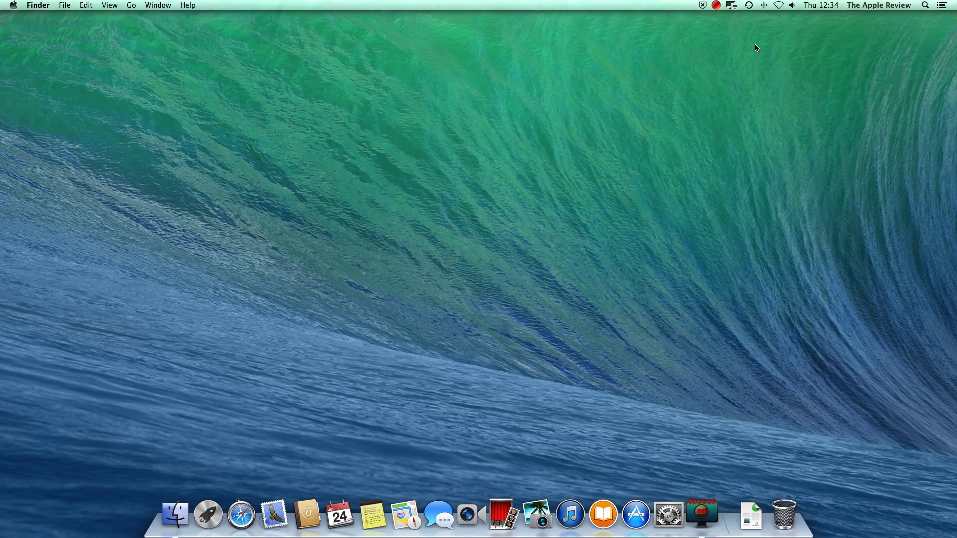
Start a Time Machine backup from the menu bar with Back Up Now, then bring up System Preferences
{"action": "left_click", "coordinate": [748, 6]}
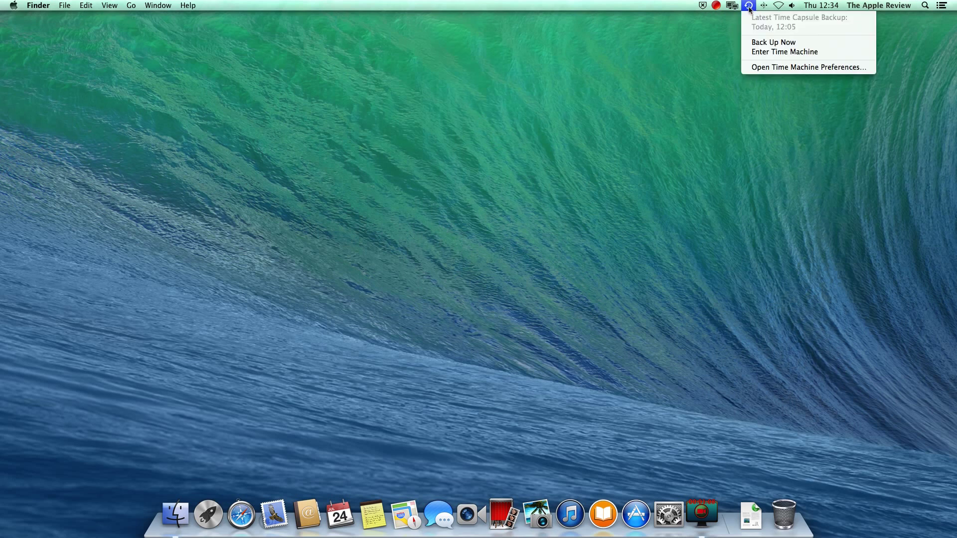
{"action": "left_click", "coordinate": [751, 43]}
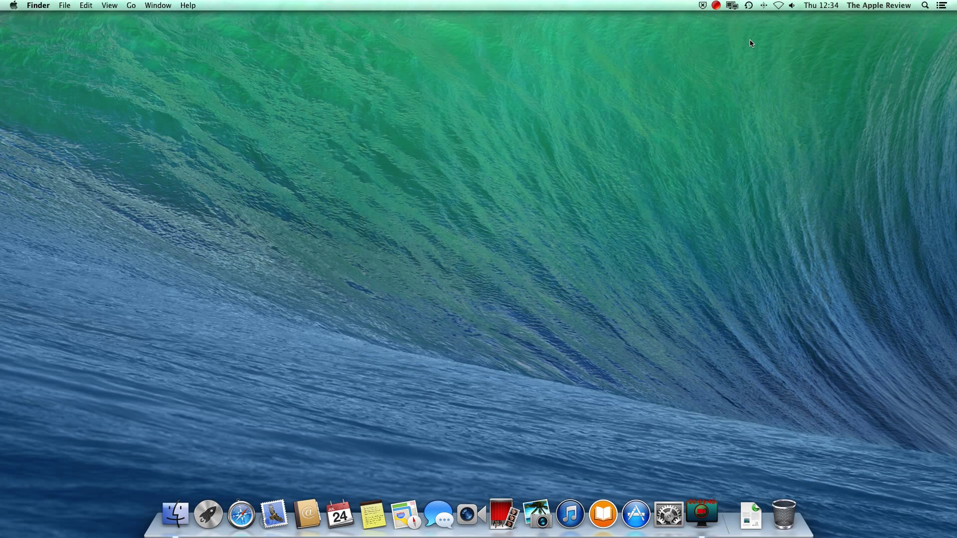
{"action": "left_click", "coordinate": [670, 510]}
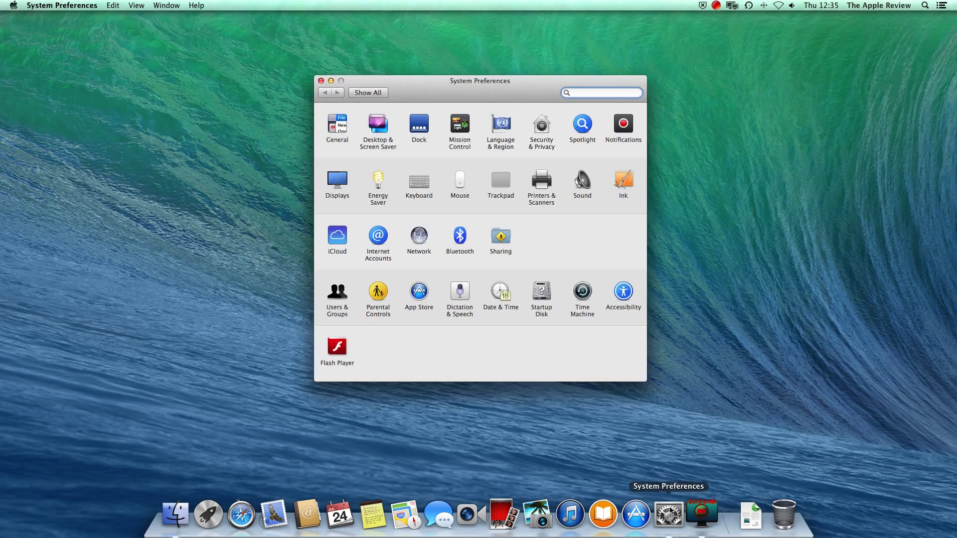
Show the Time Machine pane with its backup to Data on Time Capsule in progress
{"action": "left_click", "coordinate": [585, 293]}
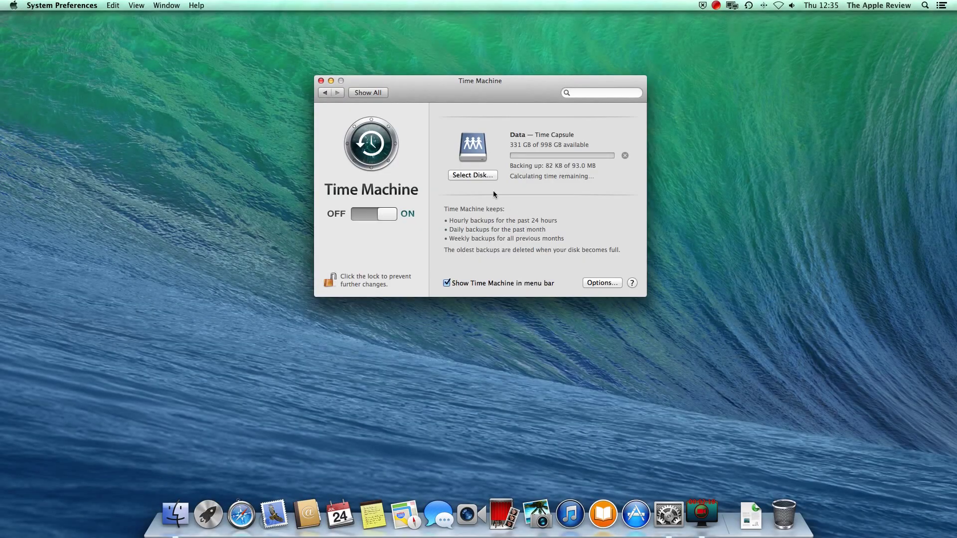
List the disks Time Machine can back up to via Select Disk
{"action": "left_click", "coordinate": [482, 176]}
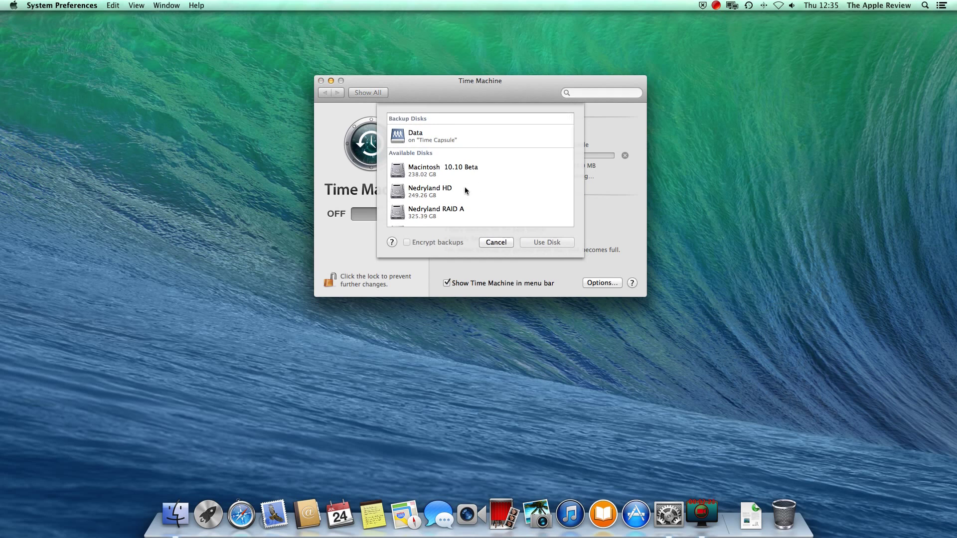
{"action": "scroll", "coordinate": [464, 191], "scroll_direction": "down", "scroll_amount": 3}
{"action": "scroll", "coordinate": [465, 190], "scroll_direction": "up", "scroll_amount": 1}
{"action": "scroll", "coordinate": [464, 191], "scroll_direction": "down", "scroll_amount": 1}
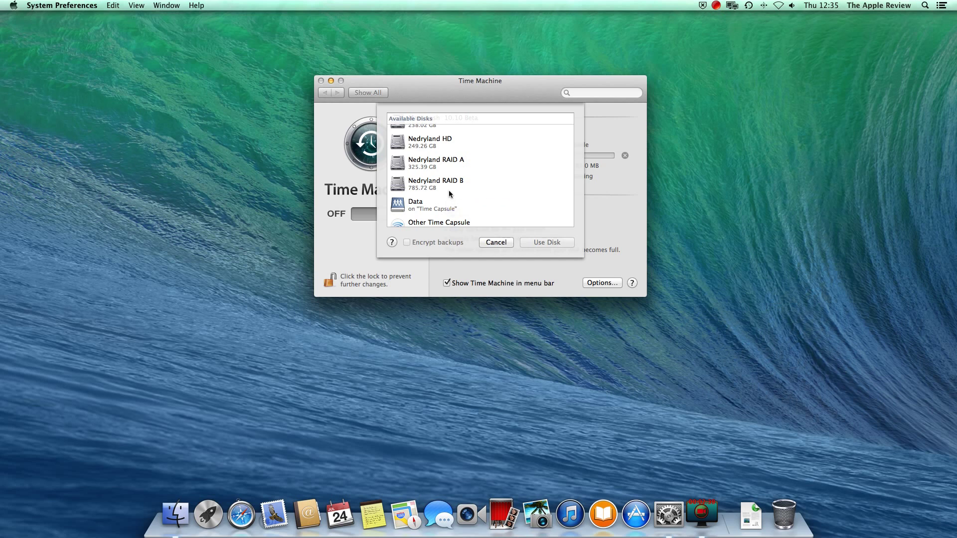
{"action": "scroll", "coordinate": [449, 190], "scroll_direction": "up", "scroll_amount": 3}
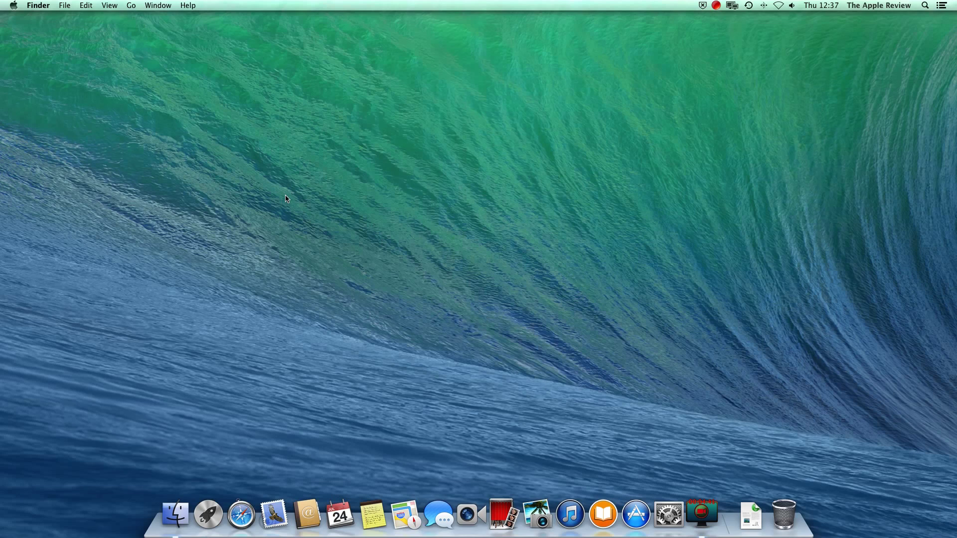
Bring up Spotlight search from the desktop with Cmd+Space
{"action": "key", "text": "super+space"}
{"action": "type", "text": "disk"}
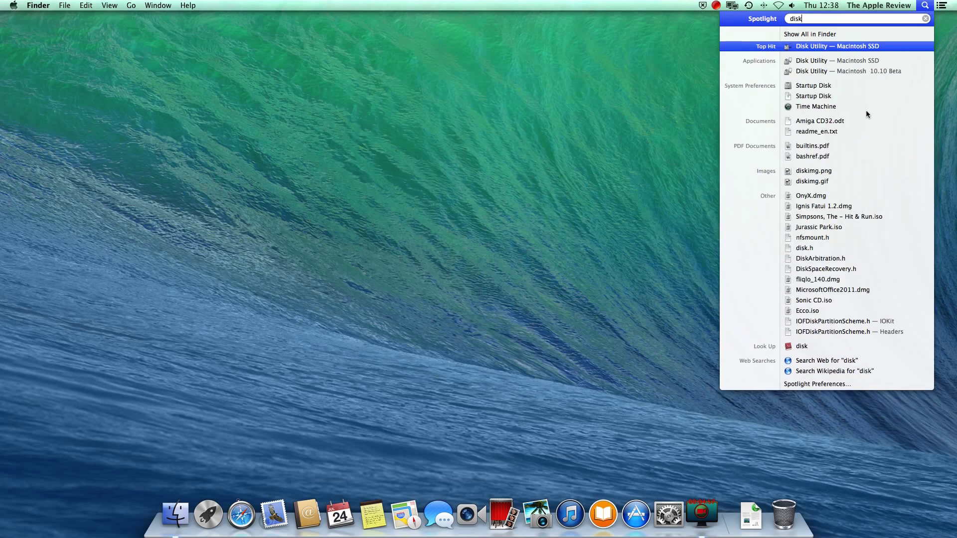
Launch Disk Utility from Spotlight and select the 128.04 GB Samsung SSD
{"action": "key", "text": "Return"}
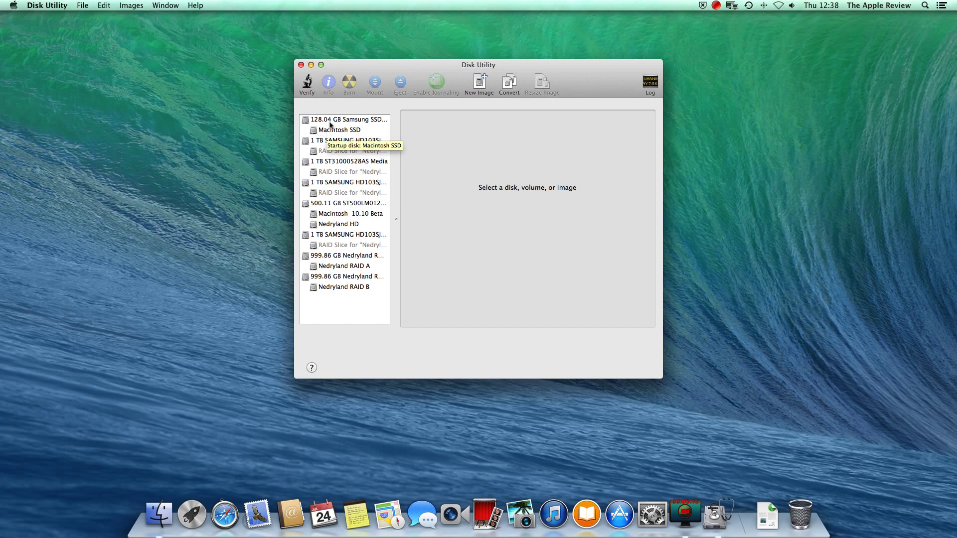
{"action": "left_click", "coordinate": [330, 121]}
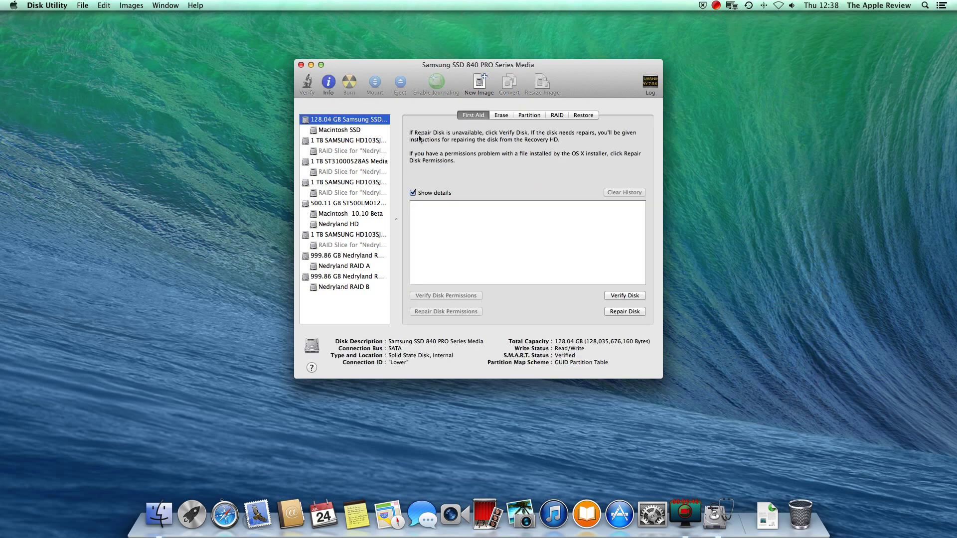
Show the Samsung SSD's Partition layout, a single Macintosh SSD partition
{"action": "left_click", "coordinate": [531, 115]}
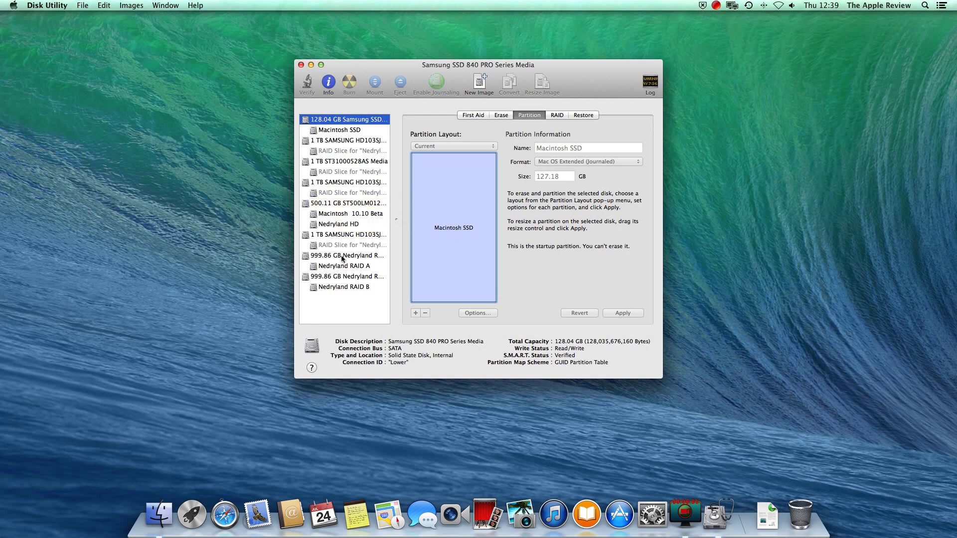
Show the 500 GB ST500LM012 disk's two-partition layout and keep Partition Layout at Current
{"action": "left_click", "coordinate": [342, 208]}
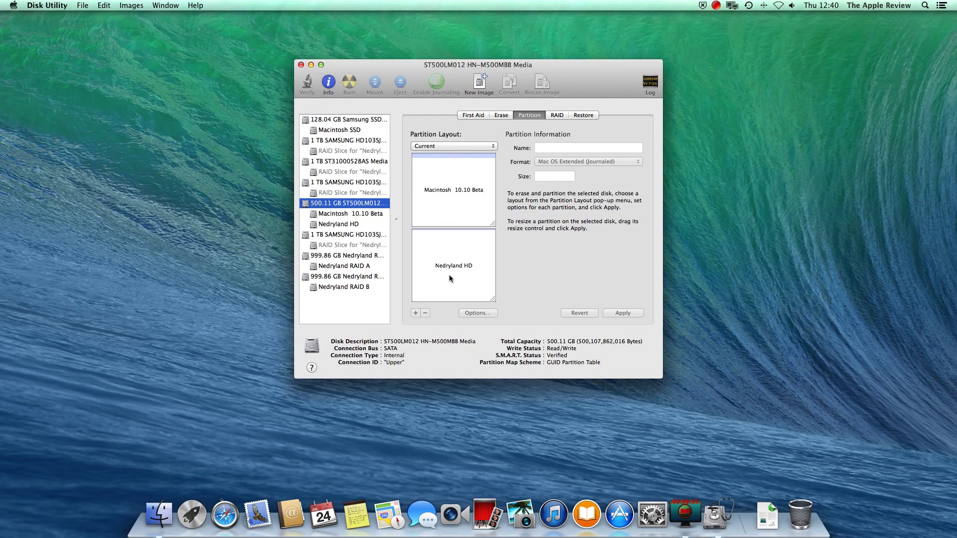
{"action": "left_click", "coordinate": [495, 146]}
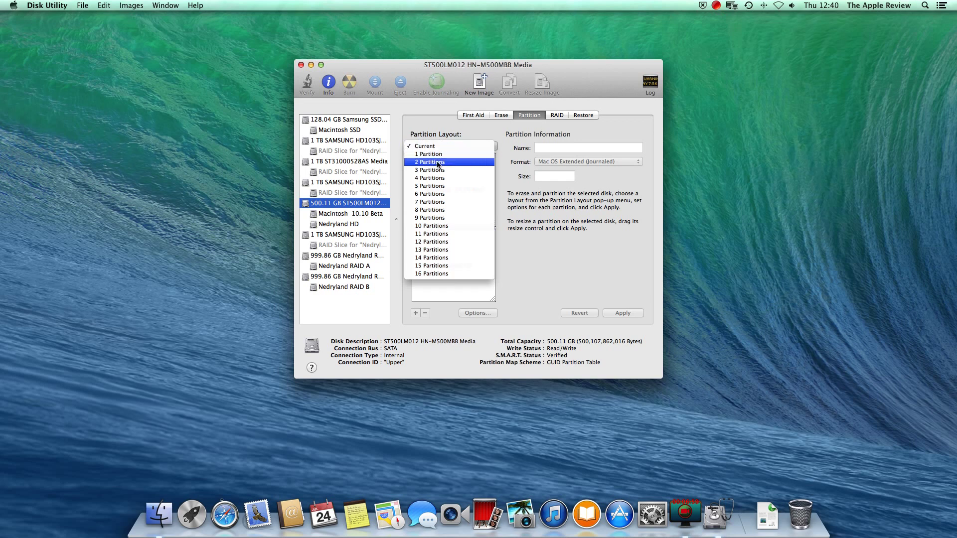
{"action": "left_click", "coordinate": [535, 257]}
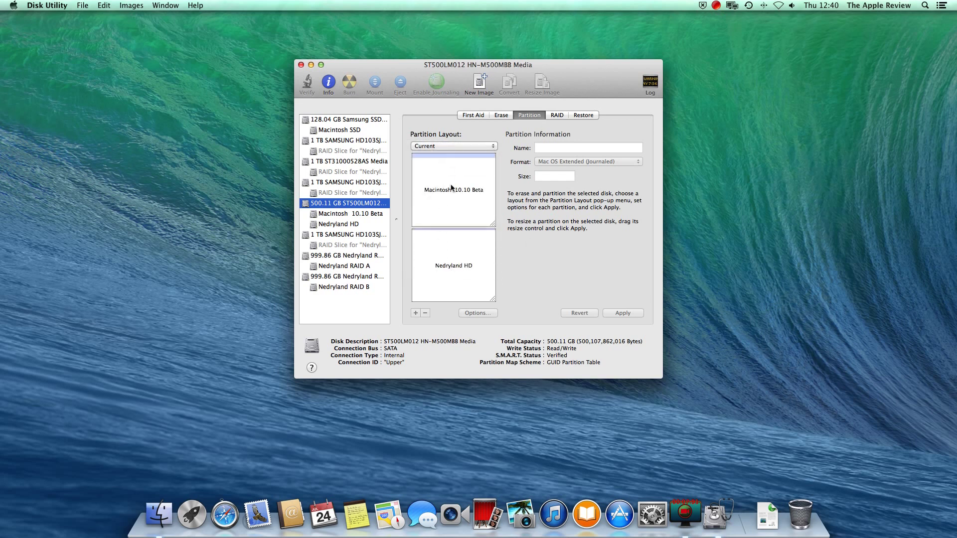